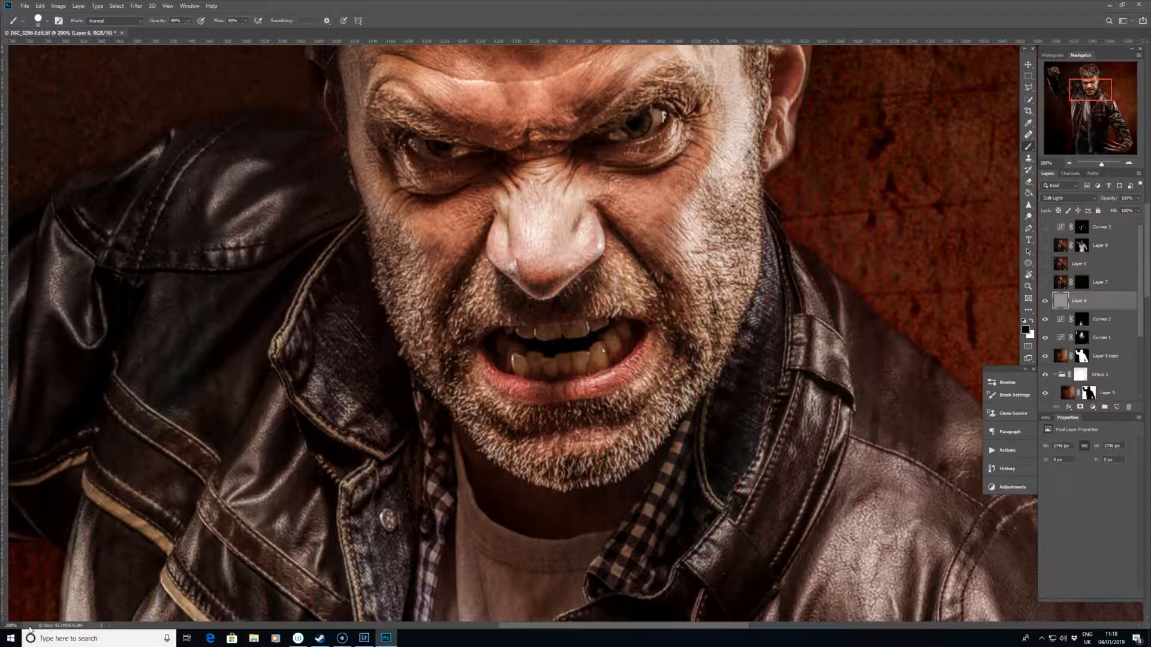
Examine the whole portrait and the man's mouth and teeth up close.
key("ctrl+minus")
key("ctrl+minus")
key("ctrl+minus")
key("ctrl+minus")
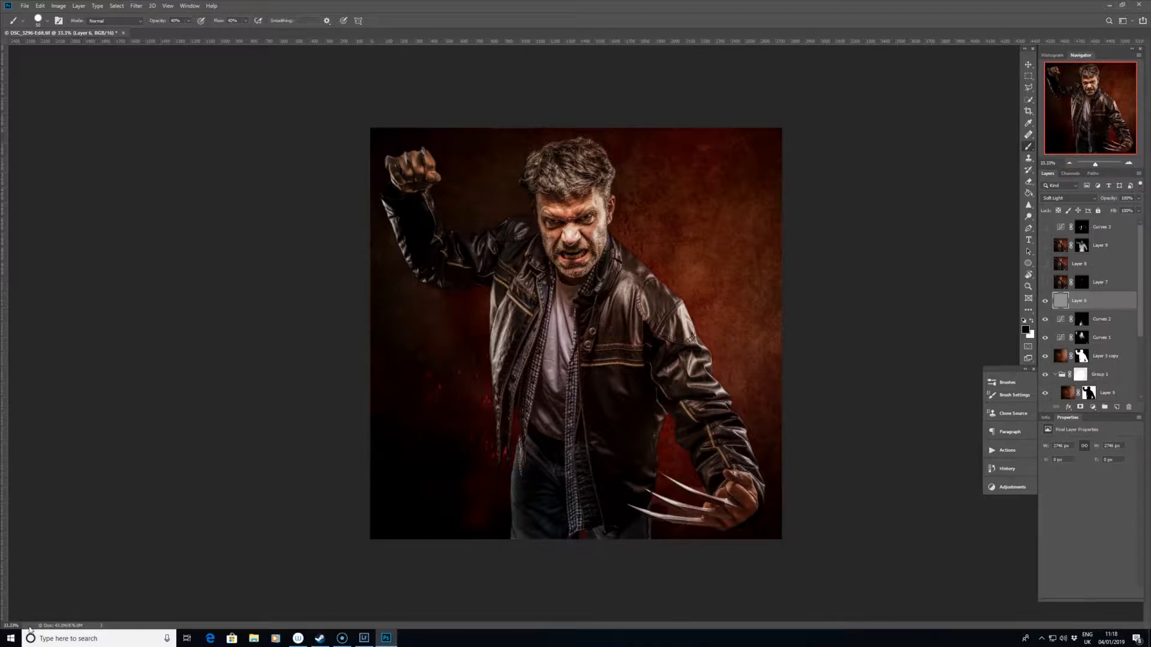
key("ctrl+plus")
key("ctrl+plus")
key("ctrl+plus")
key("ctrl+plus")
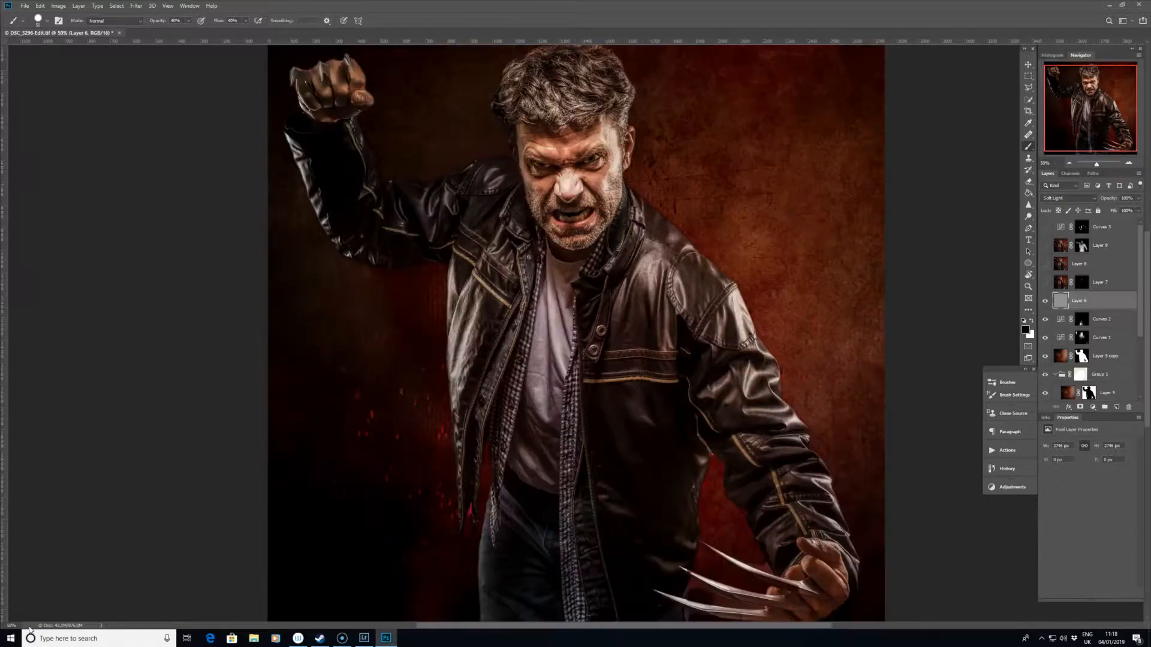
scroll(728, 270, "up", 8)
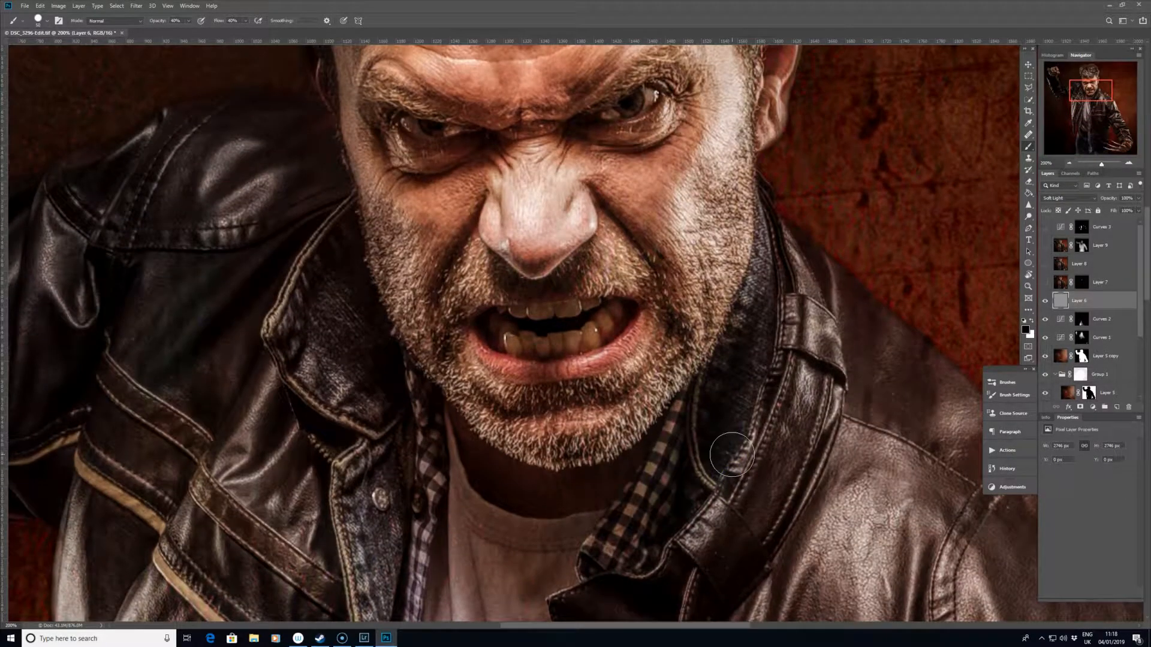
mouse_move(779, 384)
left_mouse_down()
mouse_move(783, 256)
mouse_move(808, 291)
mouse_move(794, 277)
mouse_move(795, 325)
left_mouse_up()
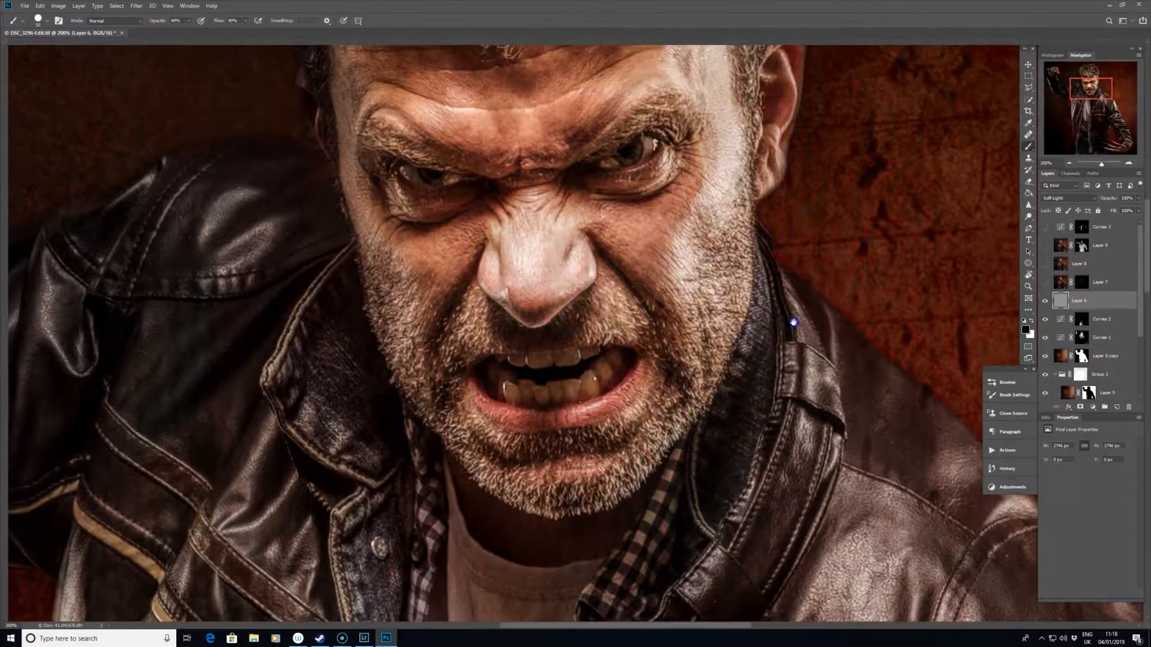
left_click_drag(637, 439, 646, 467)
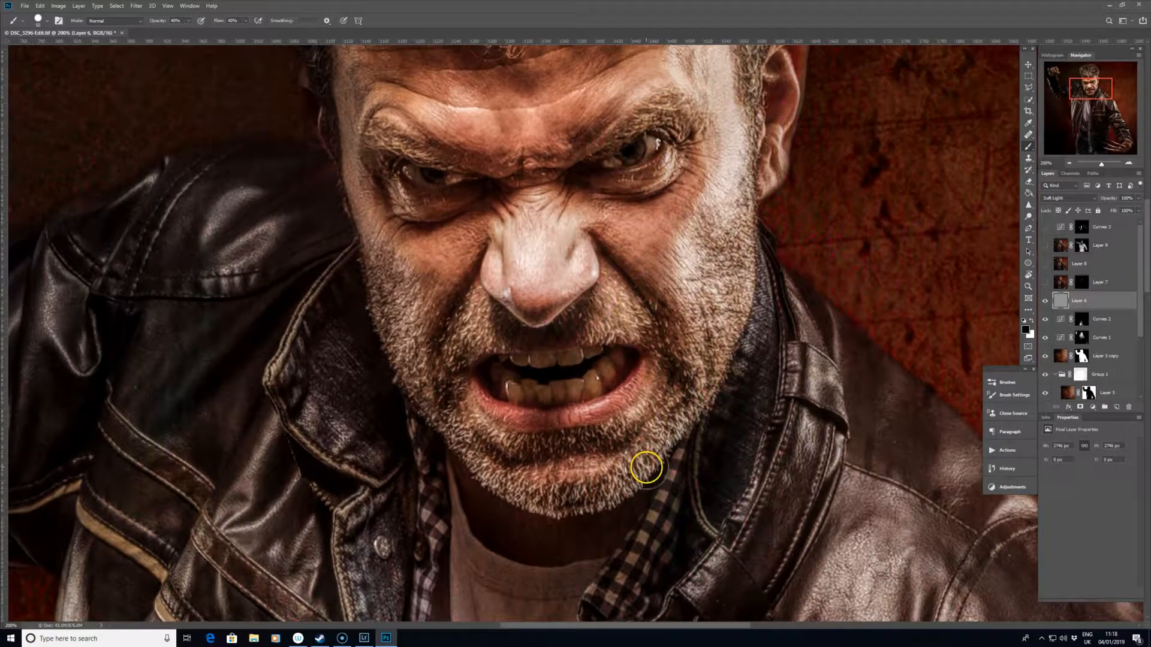
key("ctrl+plus")
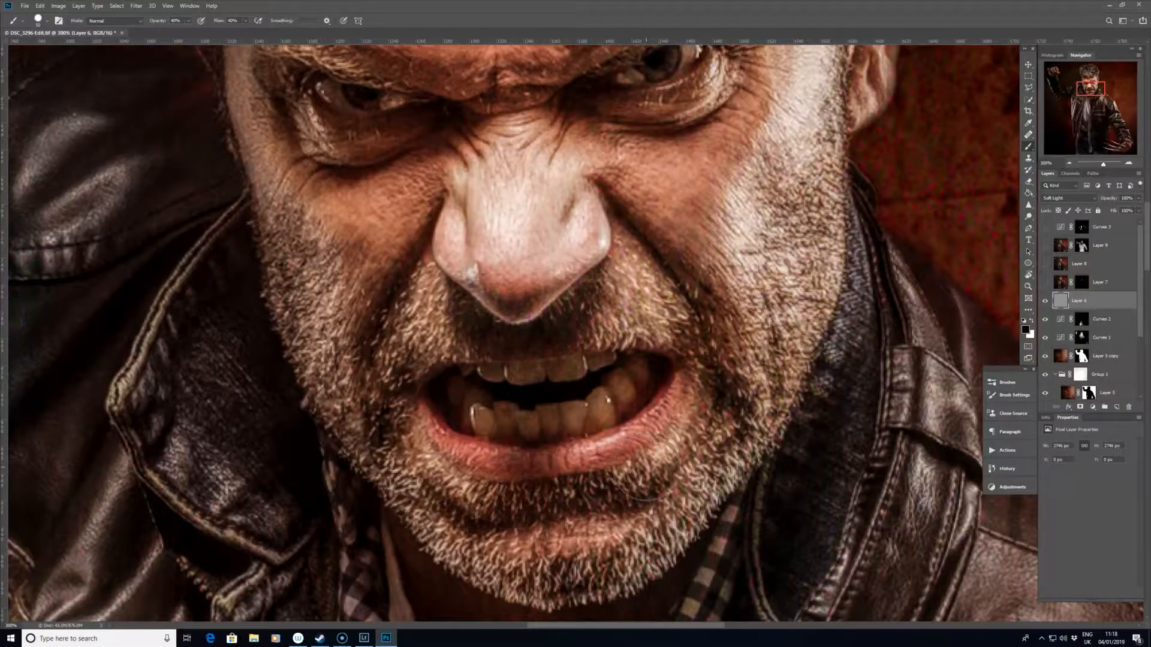
left_click_drag(734, 441, 743, 344)
mouse_move(532, 300)
left_mouse_down()
mouse_move(621, 336)
mouse_move(612, 277)
mouse_move(494, 328)
left_mouse_up()
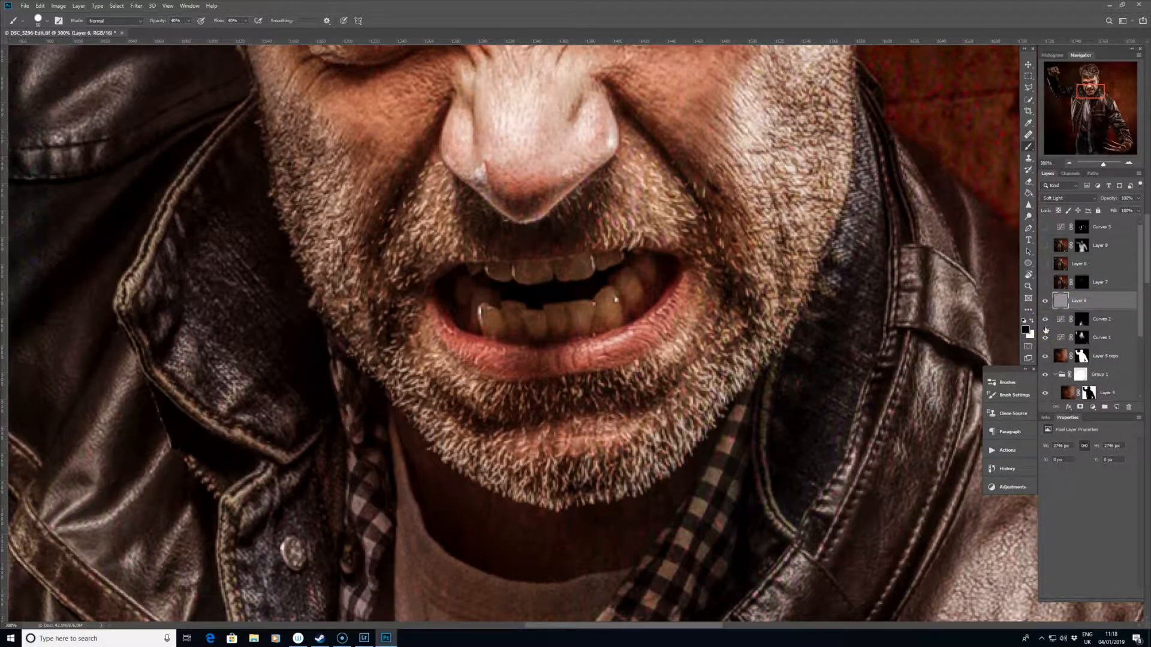
Stamp all visible layers into a new layer above Layer 6 and convert it for smart filters.
key("ctrl+alt+shift+e")
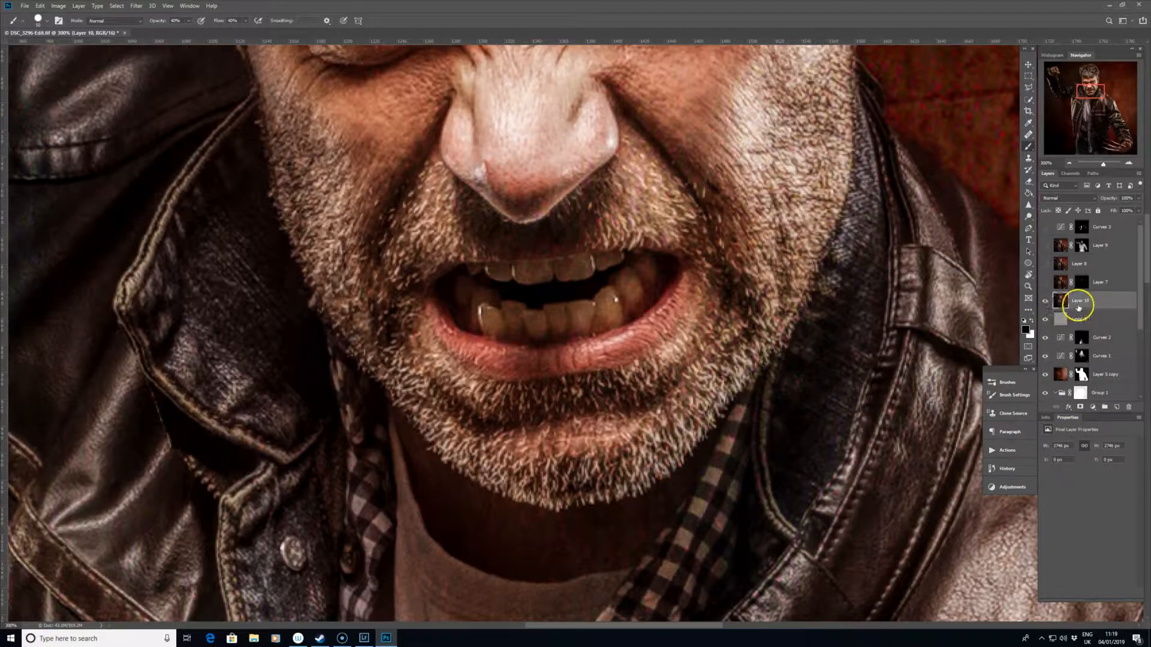
left_click(136, 6)
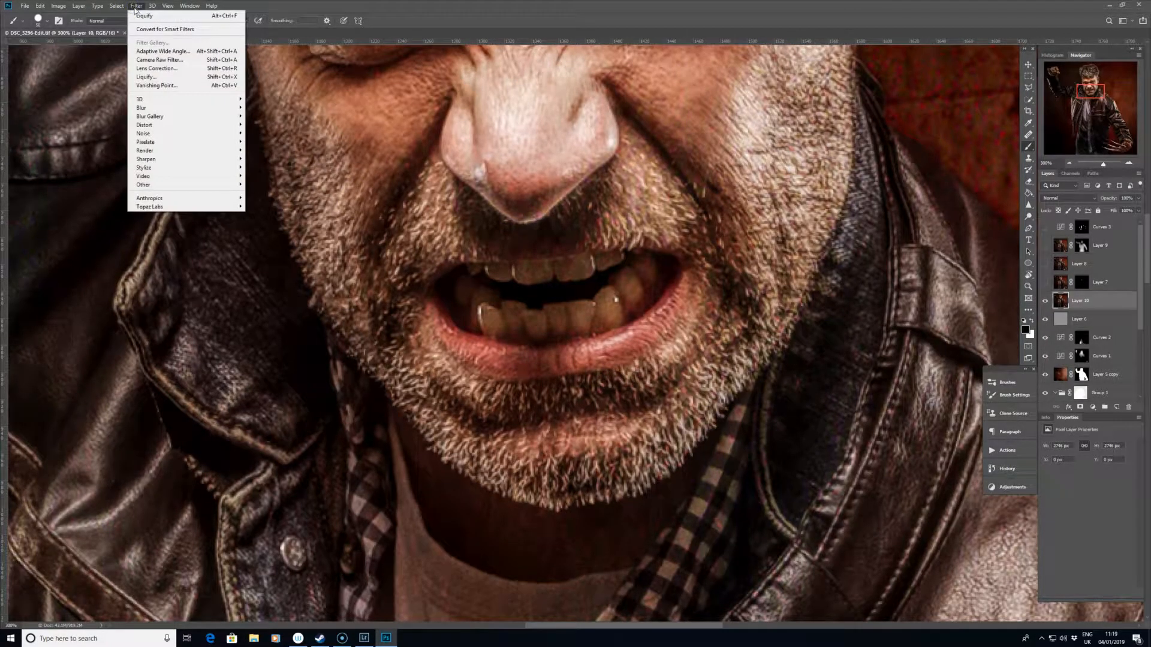
left_click(158, 30)
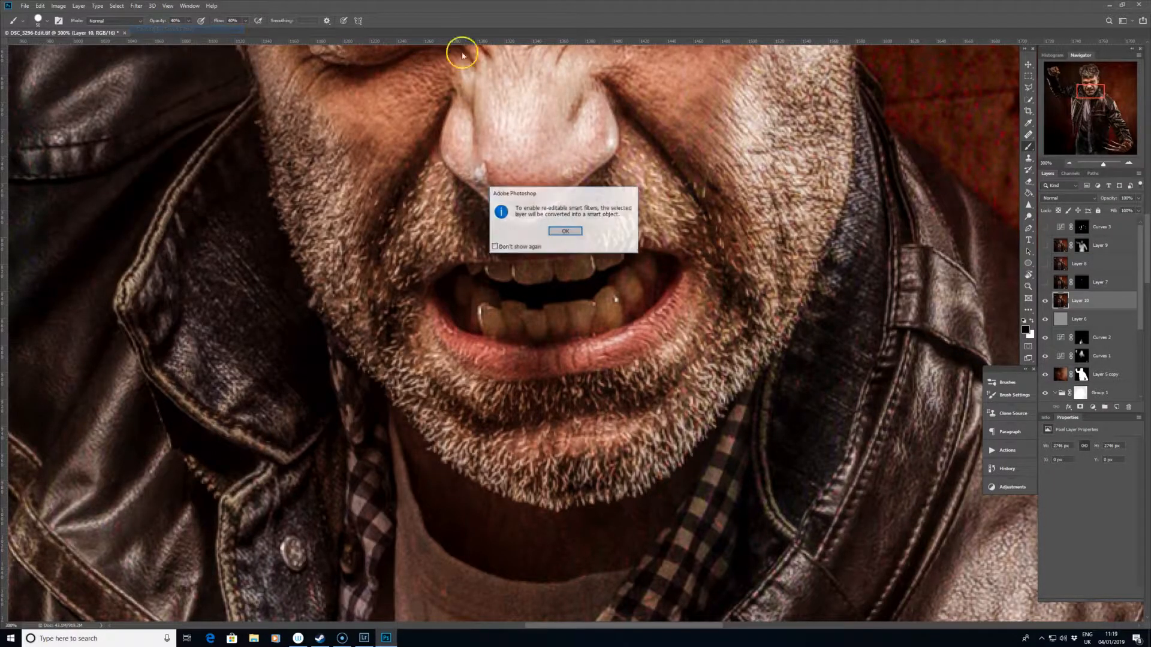
left_click(567, 231)
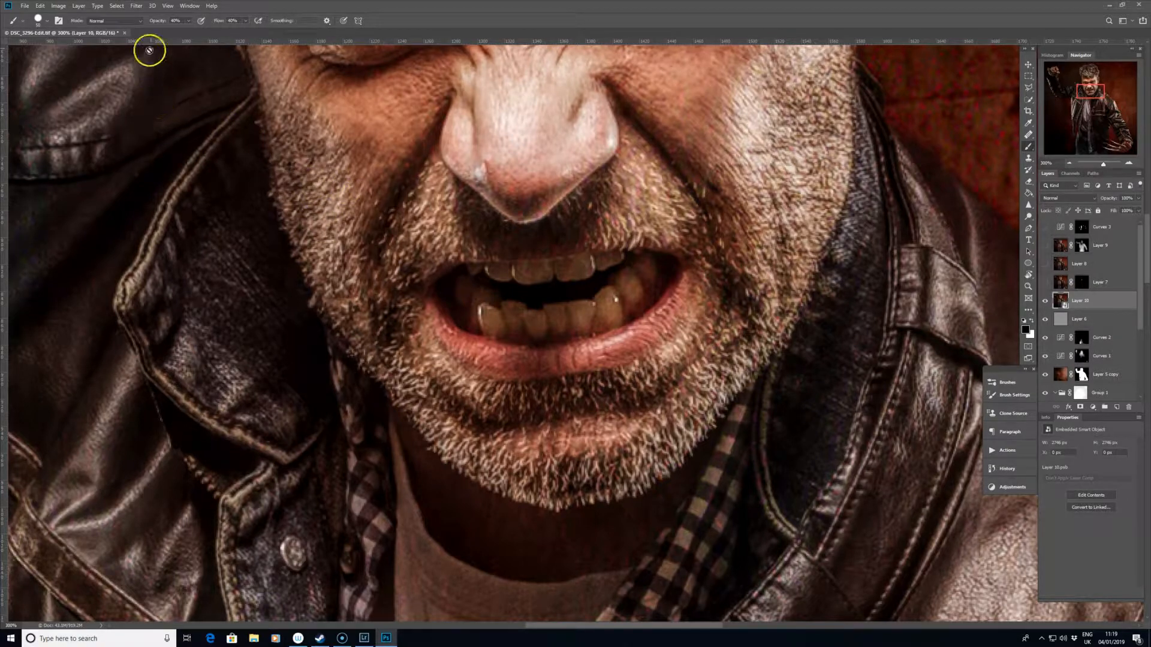
Open the Liquify filter on Layer 10 and choose the Forward Warp tool for working on the teeth.
left_click(137, 6)
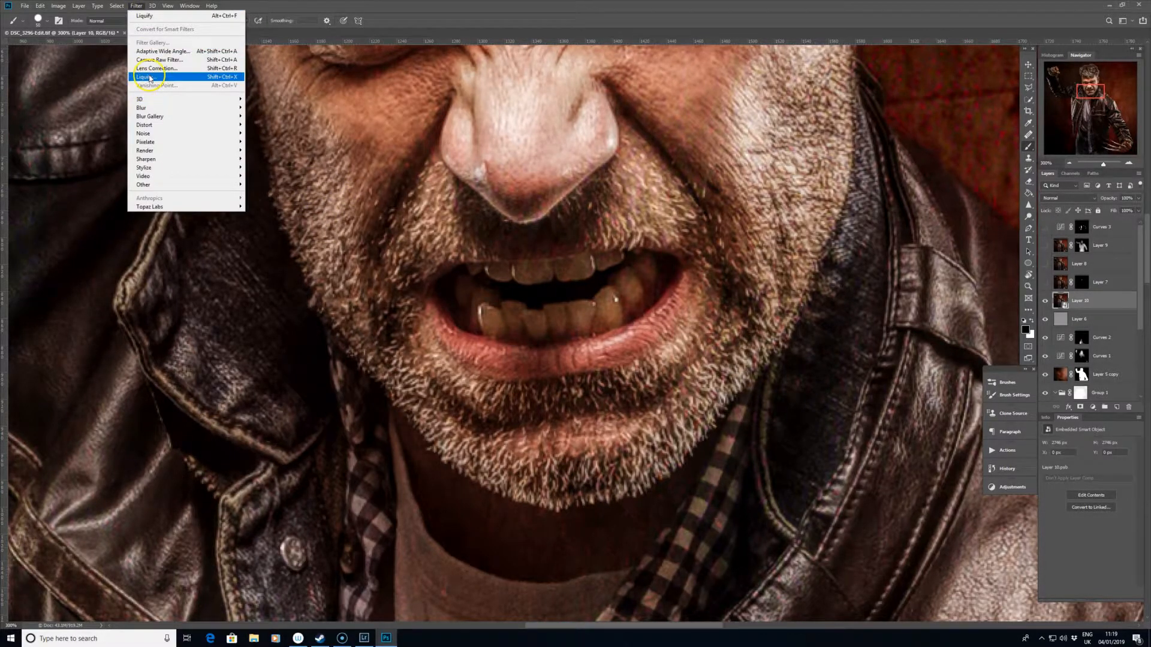
left_click(150, 77)
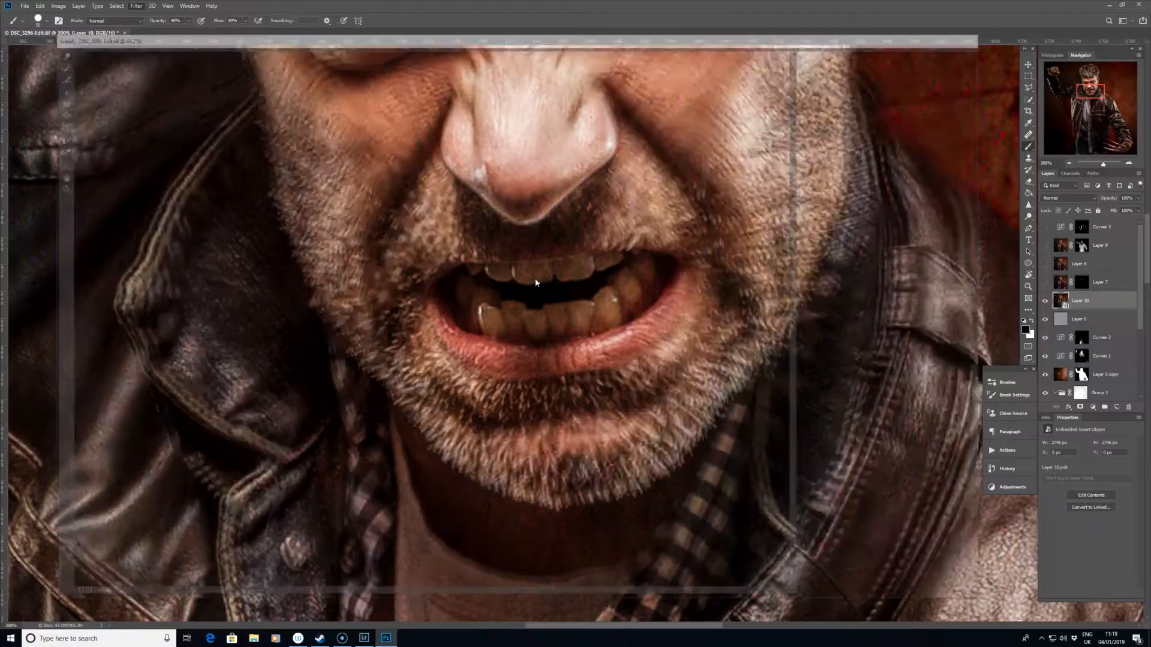
key("ctrl+plus")
key("ctrl+plus")
key("ctrl+plus")
key("ctrl+plus")
key("ctrl+plus")
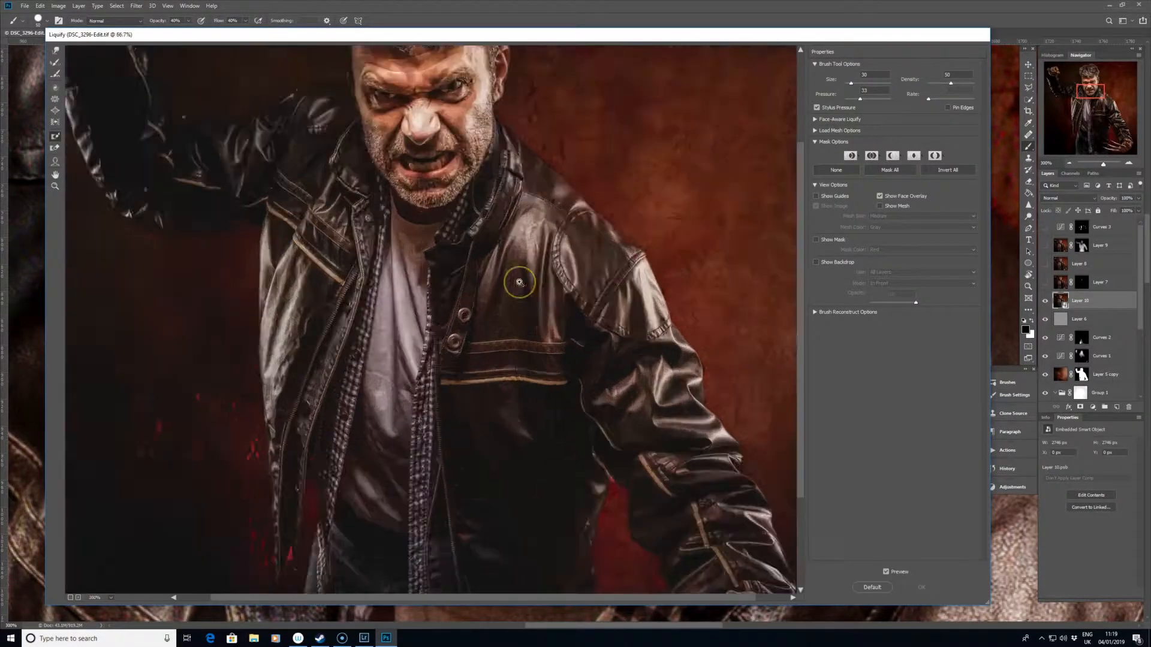
left_click_drag(458, 150, 645, 516)
mouse_move(577, 242)
left_mouse_down()
mouse_move(647, 367)
mouse_move(617, 380)
mouse_move(609, 364)
left_mouse_up()
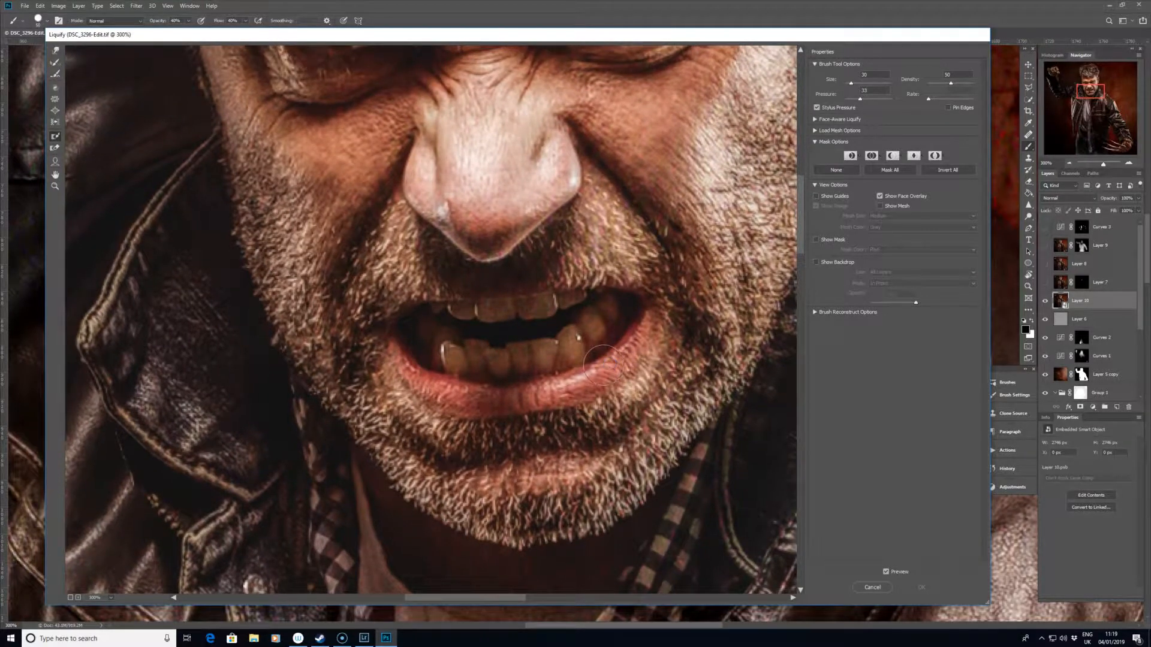
key("ctrl+plus")
left_click_drag(731, 340, 648, 334)
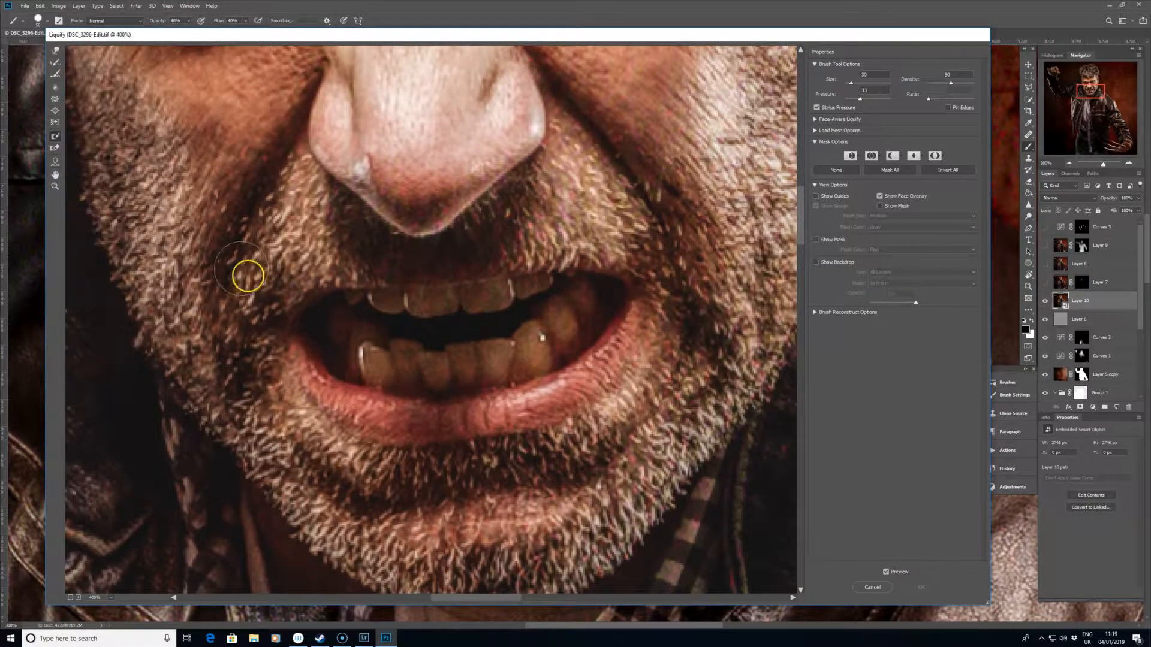
left_click(56, 53)
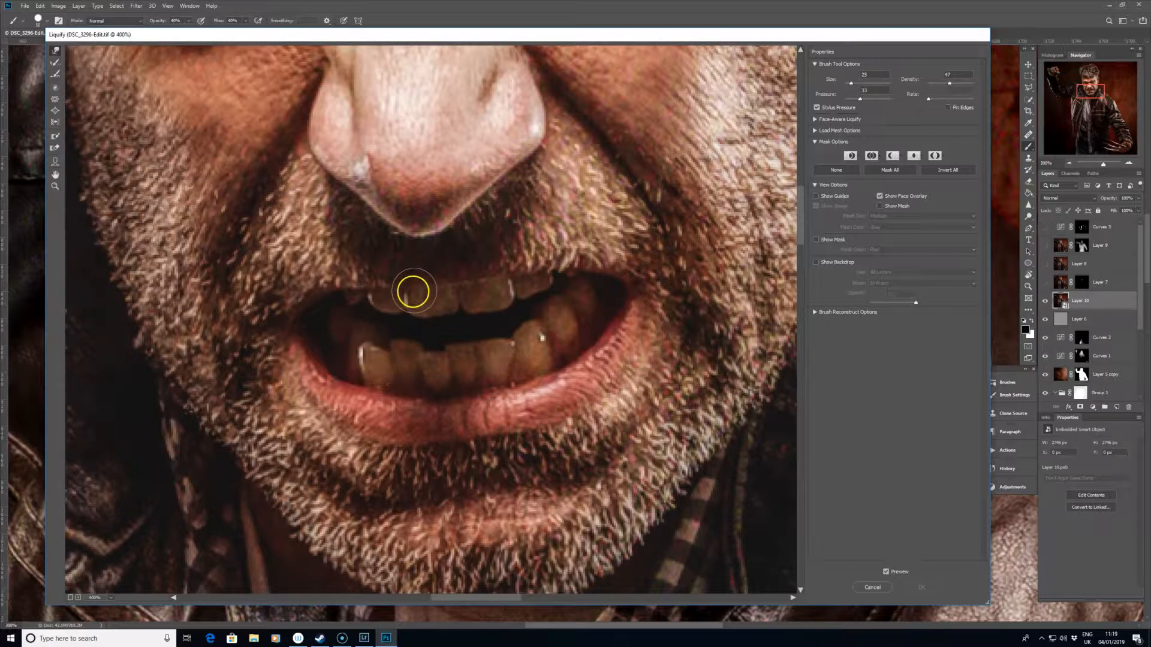
Try to stretch the lower canine teeth upward with a large warp brush, undoing each attempt.
key("bracketright")
key("bracketright")
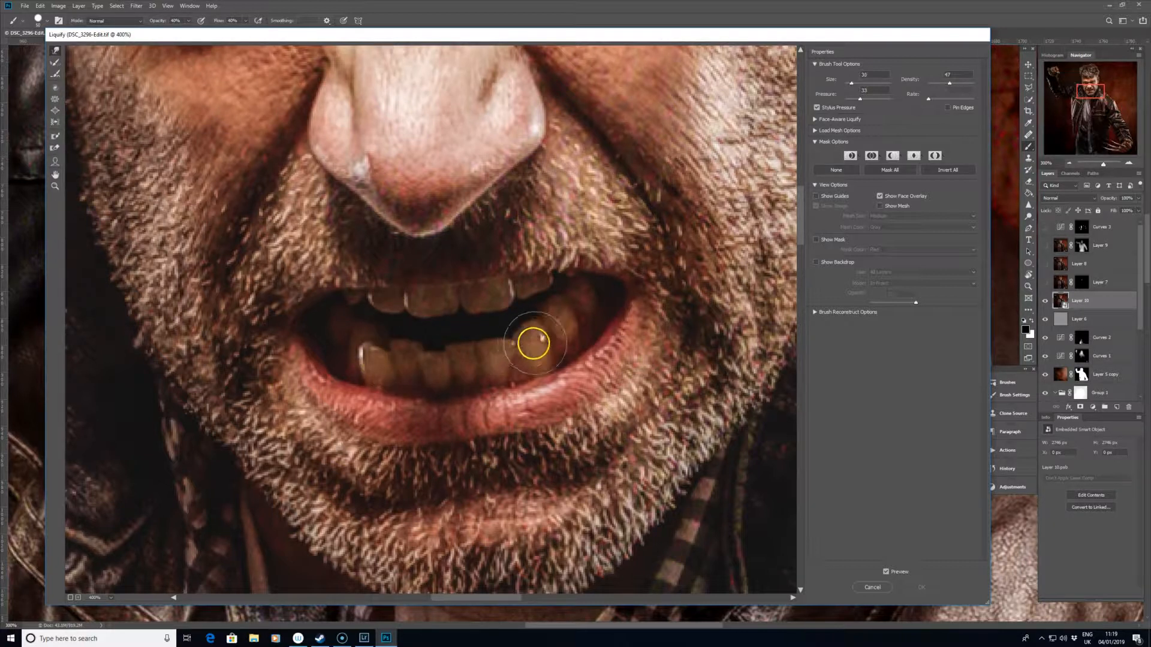
left_click_drag(530, 362, 516, 305)
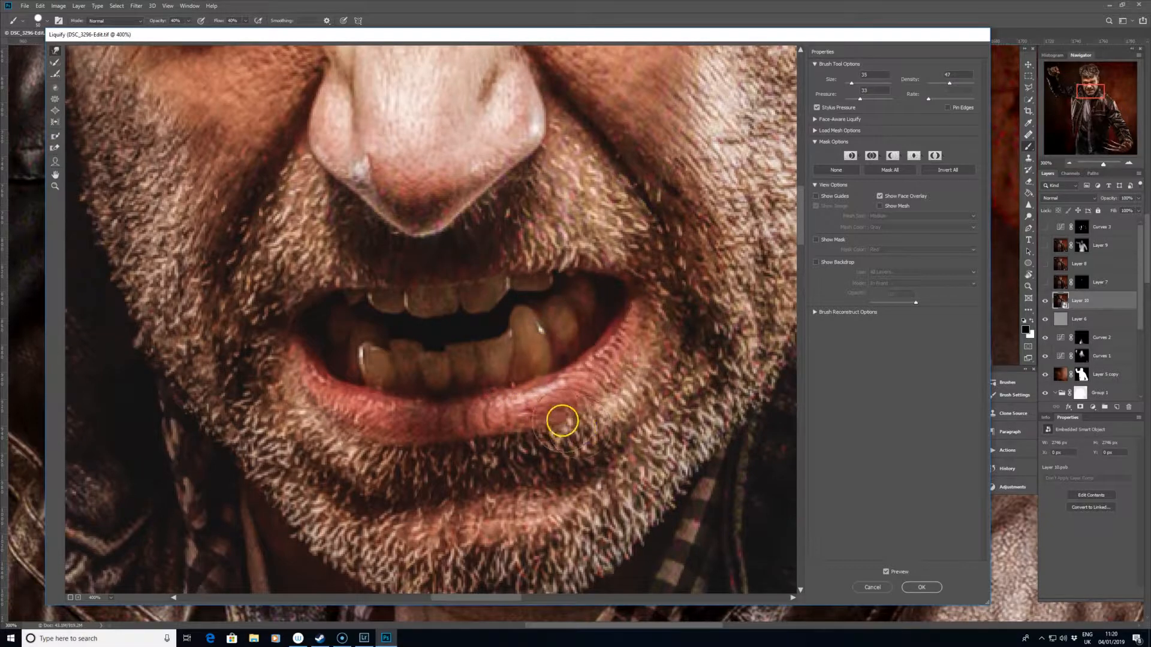
key("ctrl+space")
key("ctrl+z")
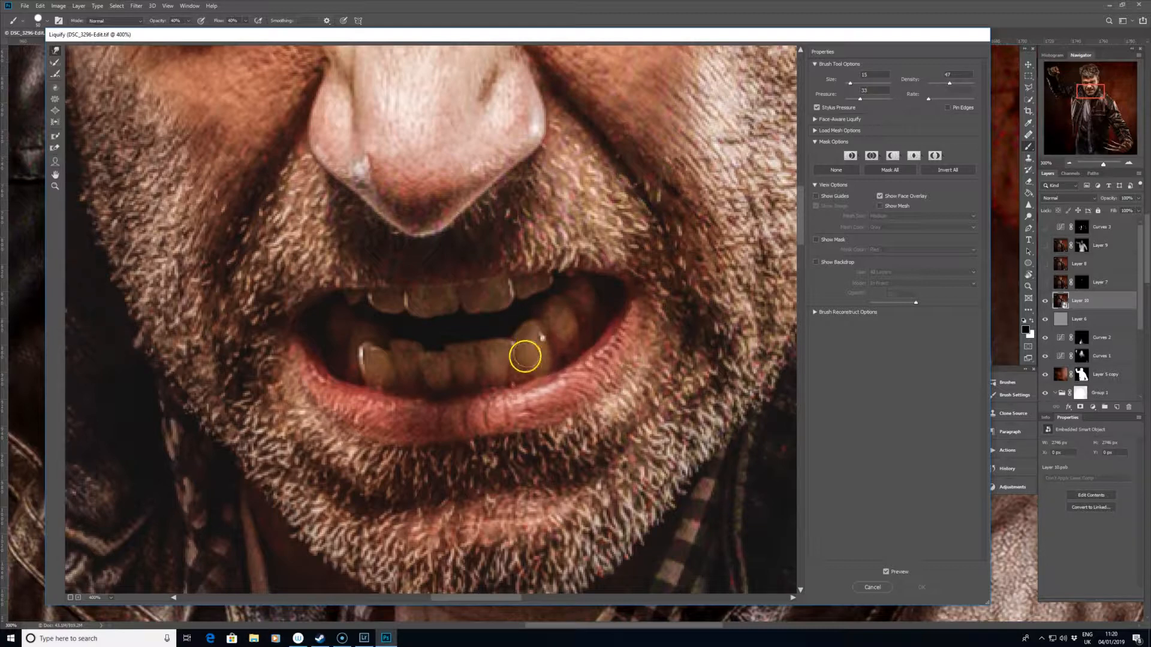
key("bracketright")
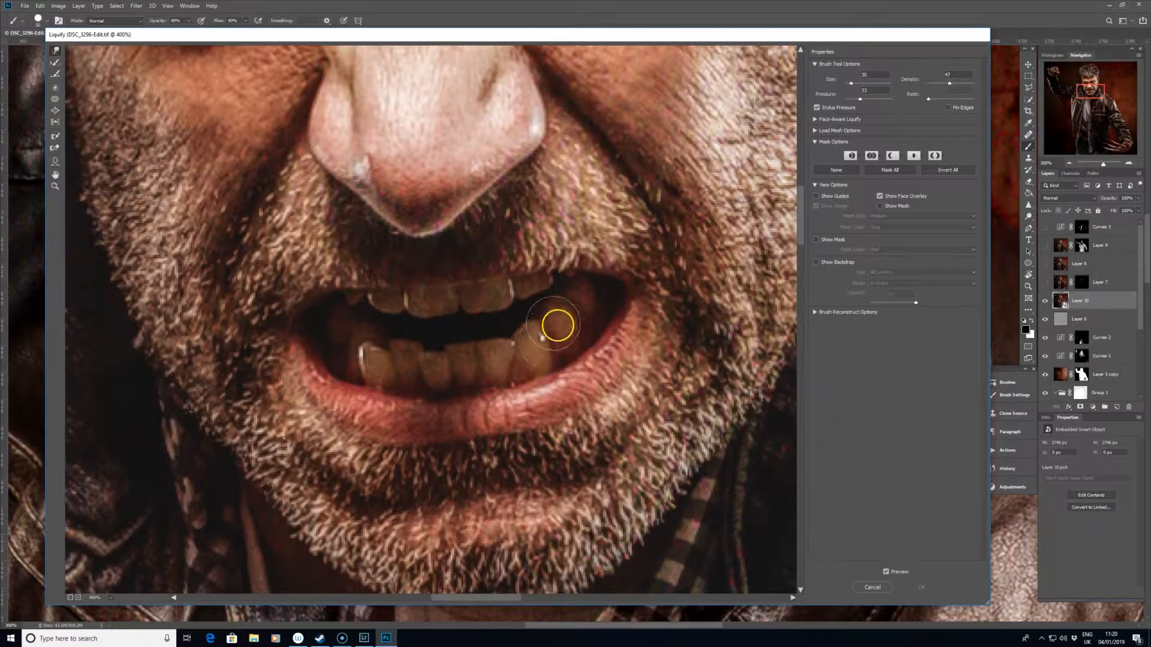
mouse_move(537, 359)
left_mouse_down()
mouse_move(524, 351)
mouse_move(520, 311)
left_mouse_up()
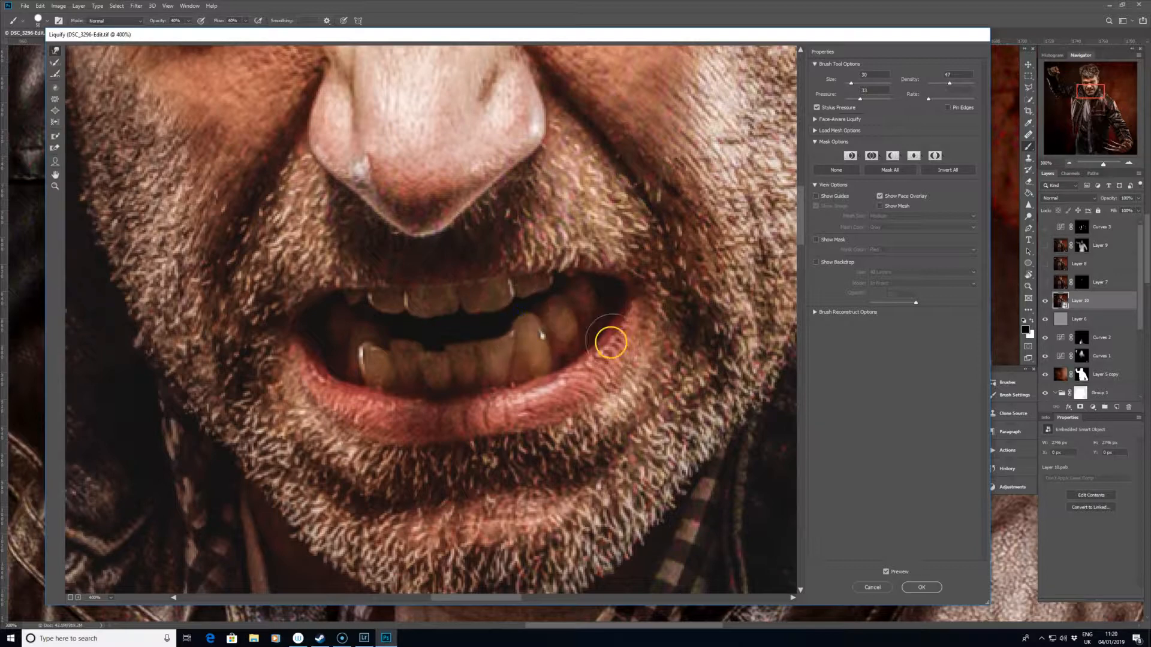
key("ctrl+z")
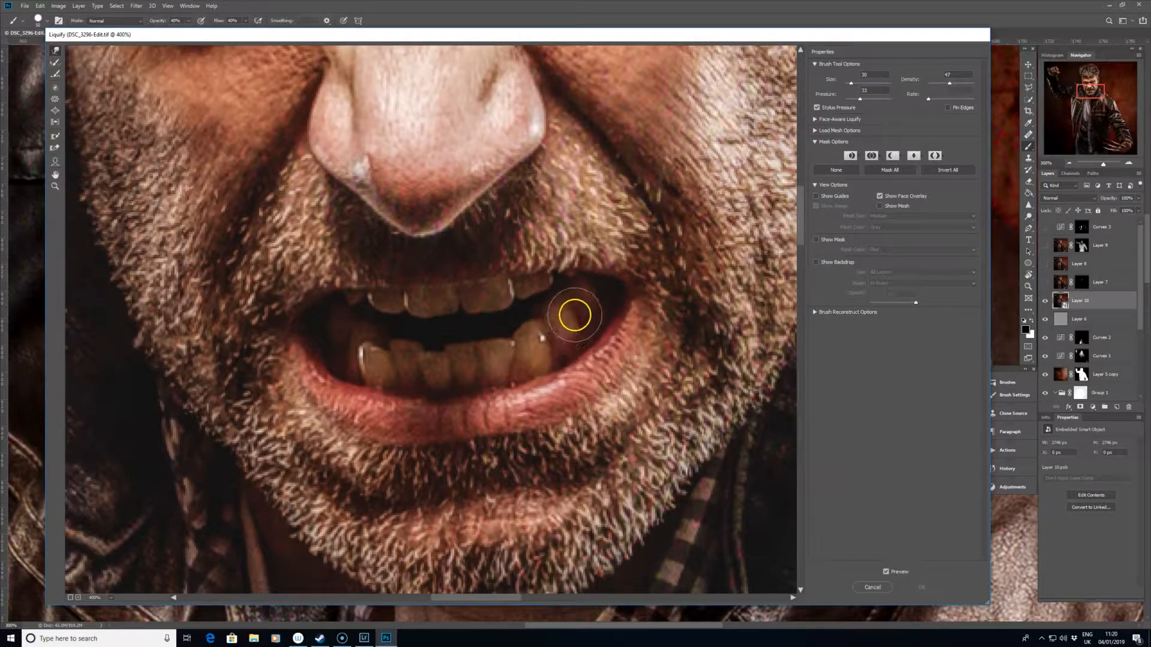
left_click_drag(385, 369, 378, 343)
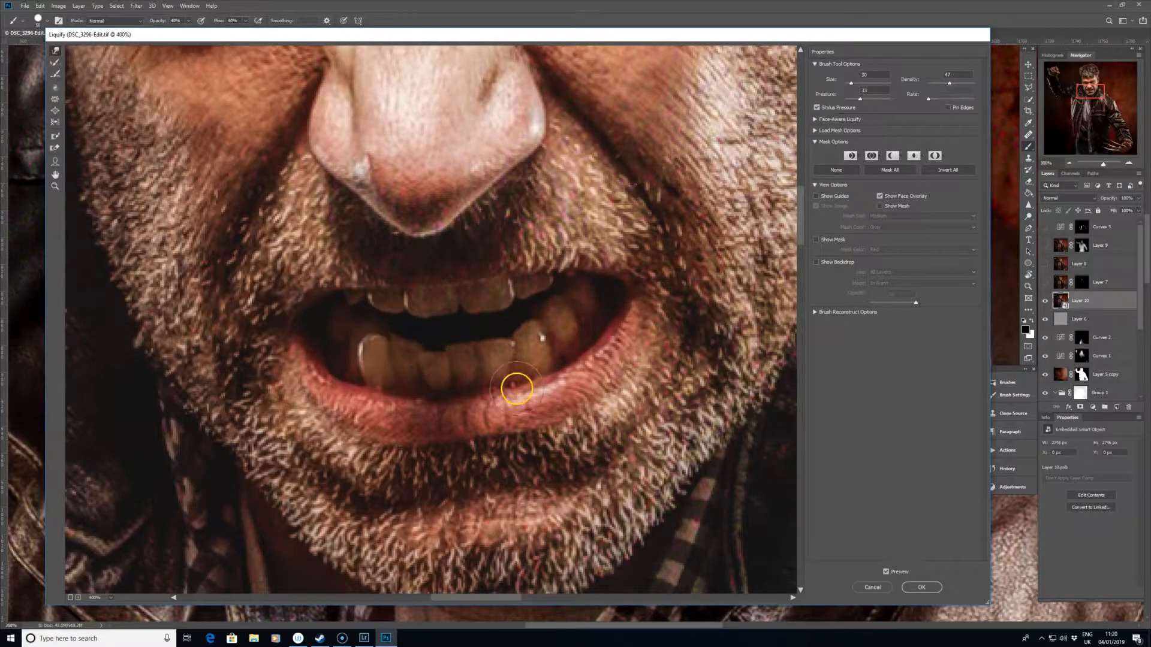
key("ctrl+z")
Stretch both lower canine teeth upward into pointed fangs with a size 10 warp brush and apply the Liquify filter.
key("[")
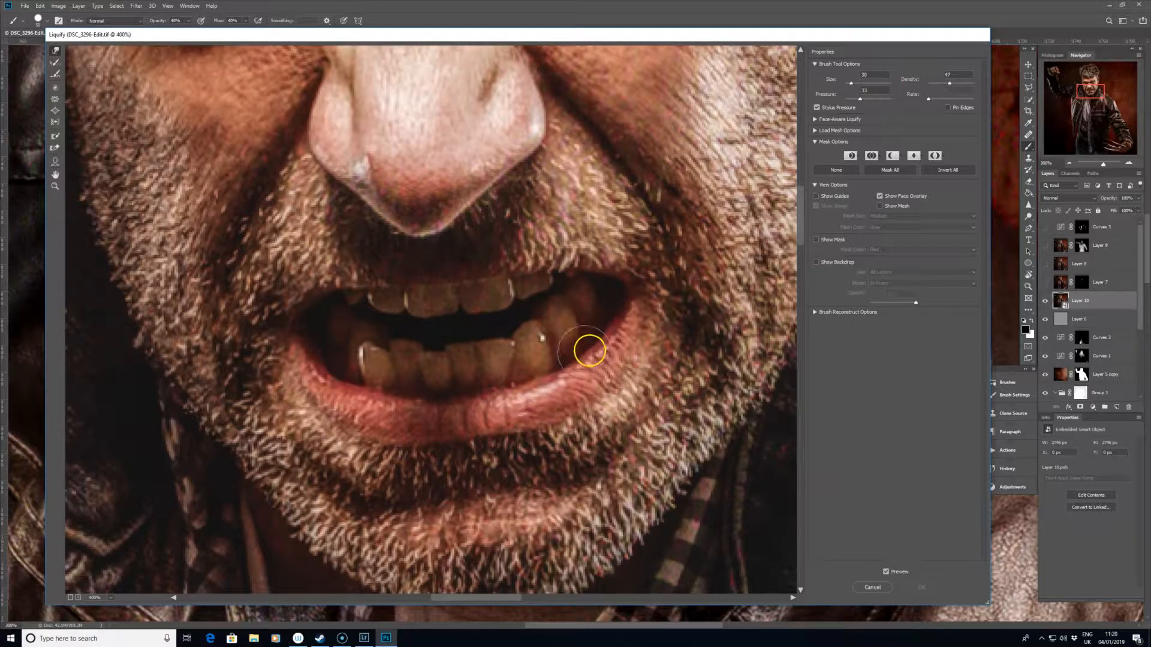
key("[")
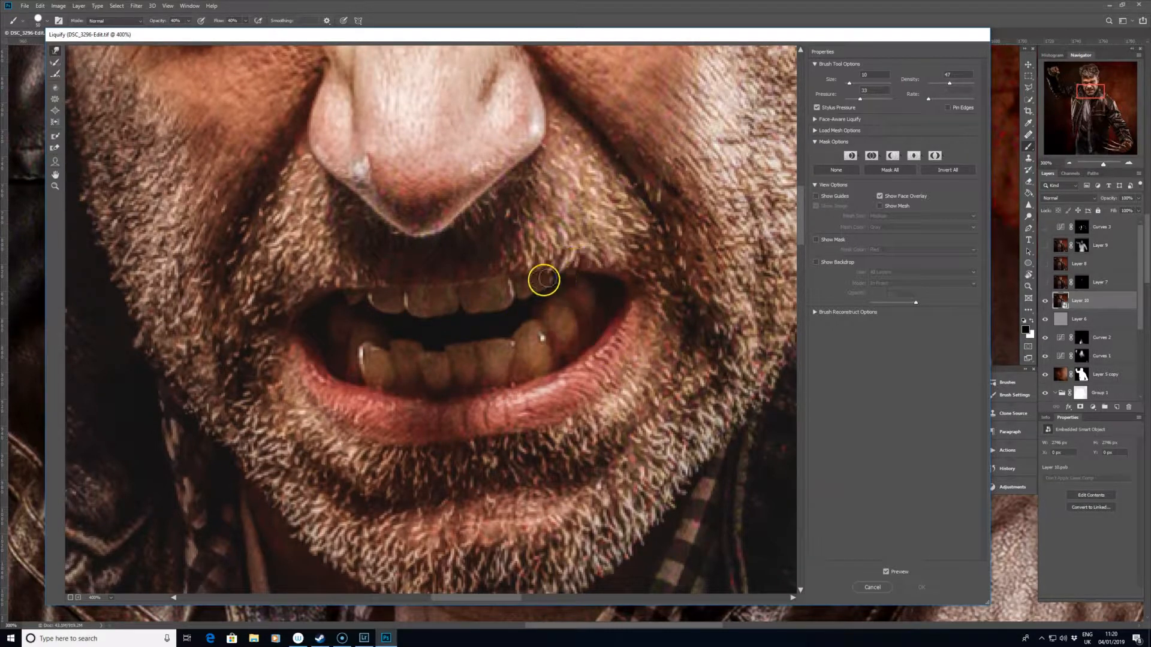
mouse_move(375, 353)
left_mouse_down()
mouse_move(372, 344)
mouse_move(375, 368)
left_mouse_up()
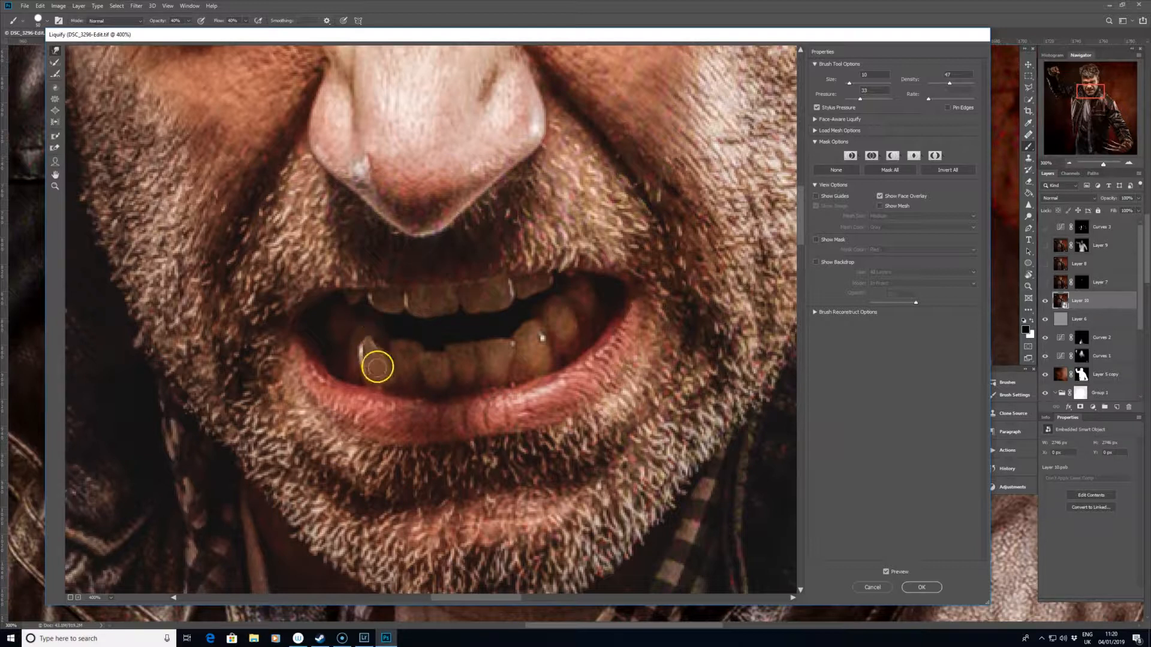
left_click_drag(371, 368, 365, 339)
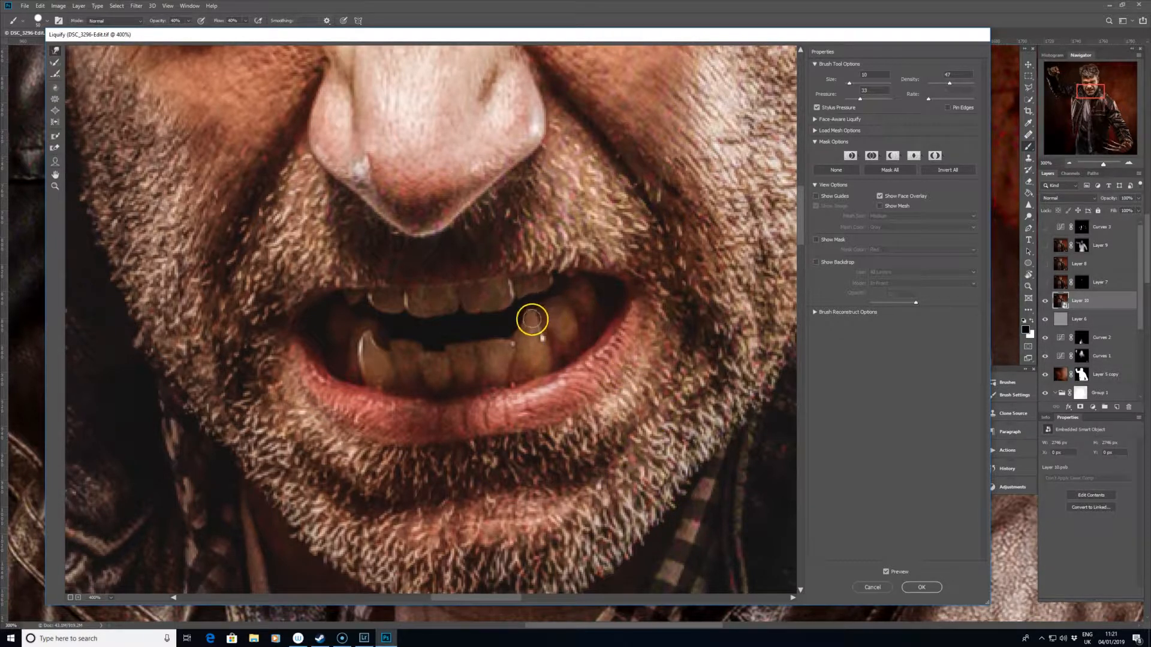
left_click(927, 588)
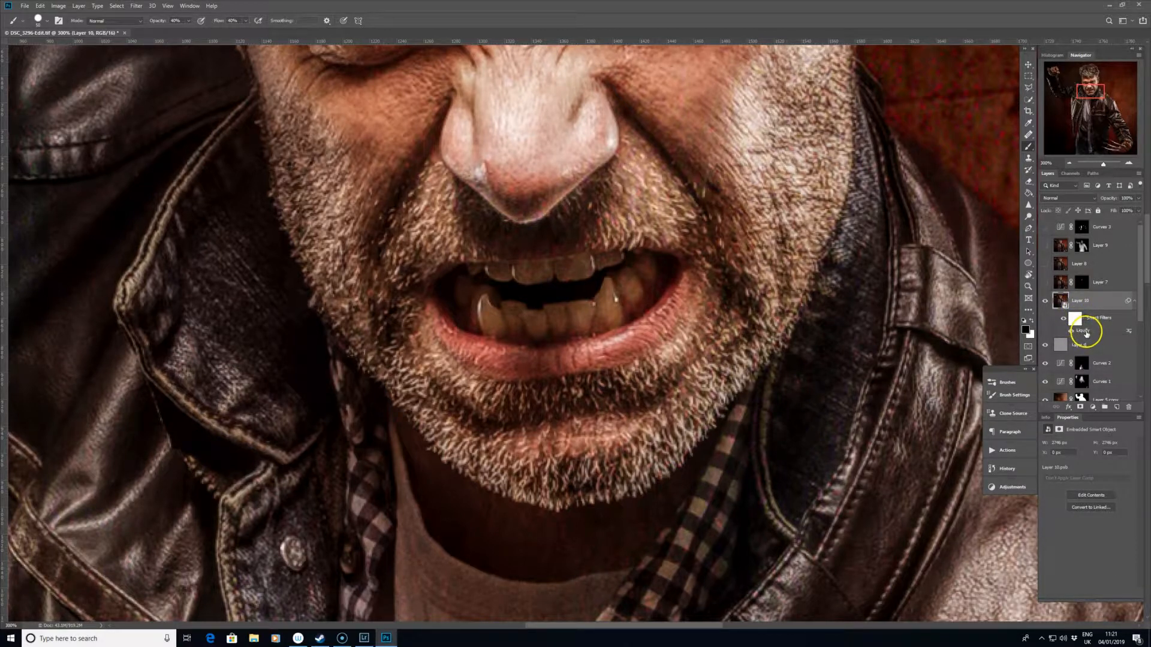
Reopen the Liquify smart filter on Layer 10 and refine the tips of both lower fangs with a larger warp brush.
double_click(1083, 331)
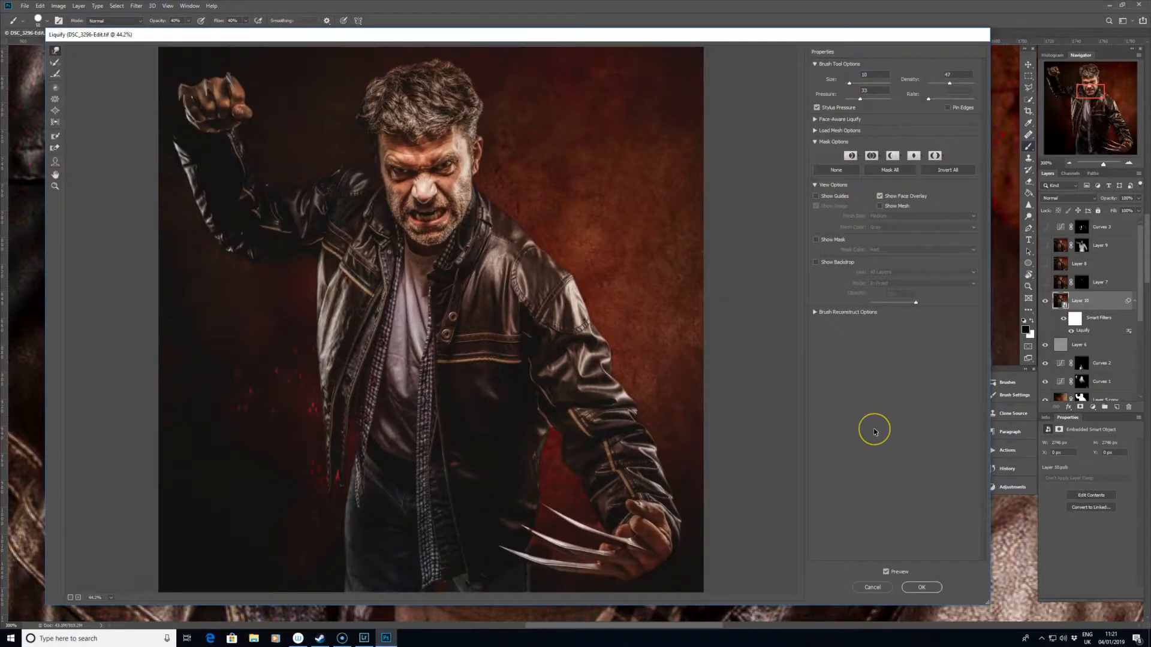
key("ctrl+plus")
key("ctrl+plus")
key("ctrl+plus")
left_click_drag(571, 292, 662, 553)
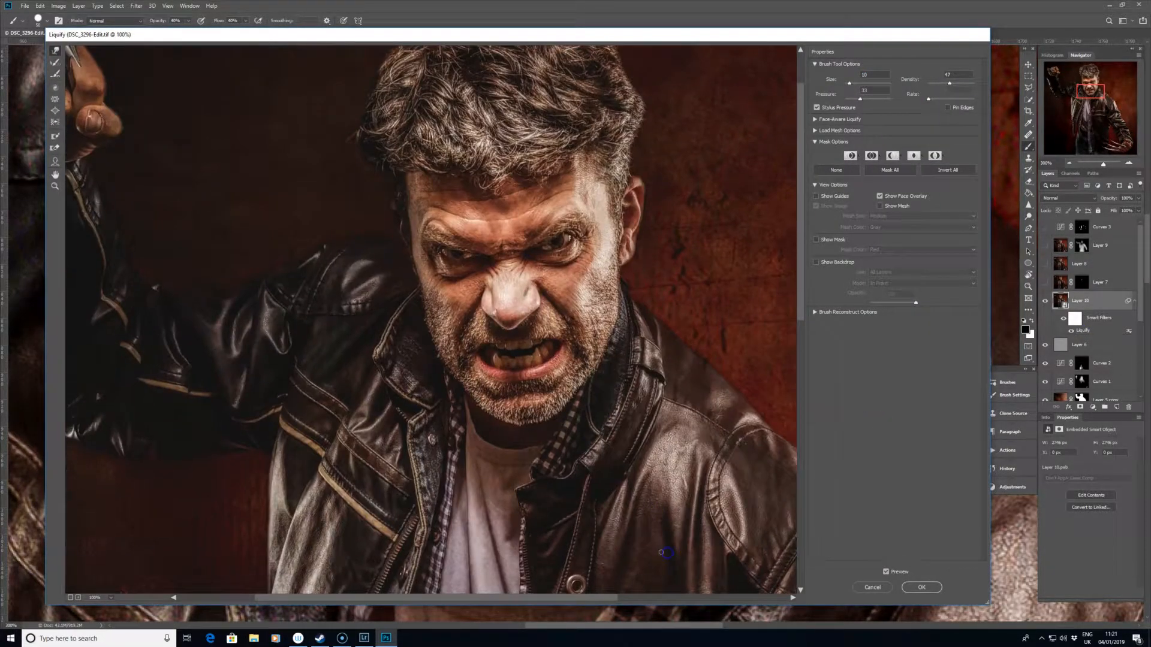
key("ctrl+plus")
key("ctrl+plus")
mouse_move(744, 428)
left_mouse_down()
mouse_move(512, 279)
mouse_move(560, 282)
left_mouse_up()
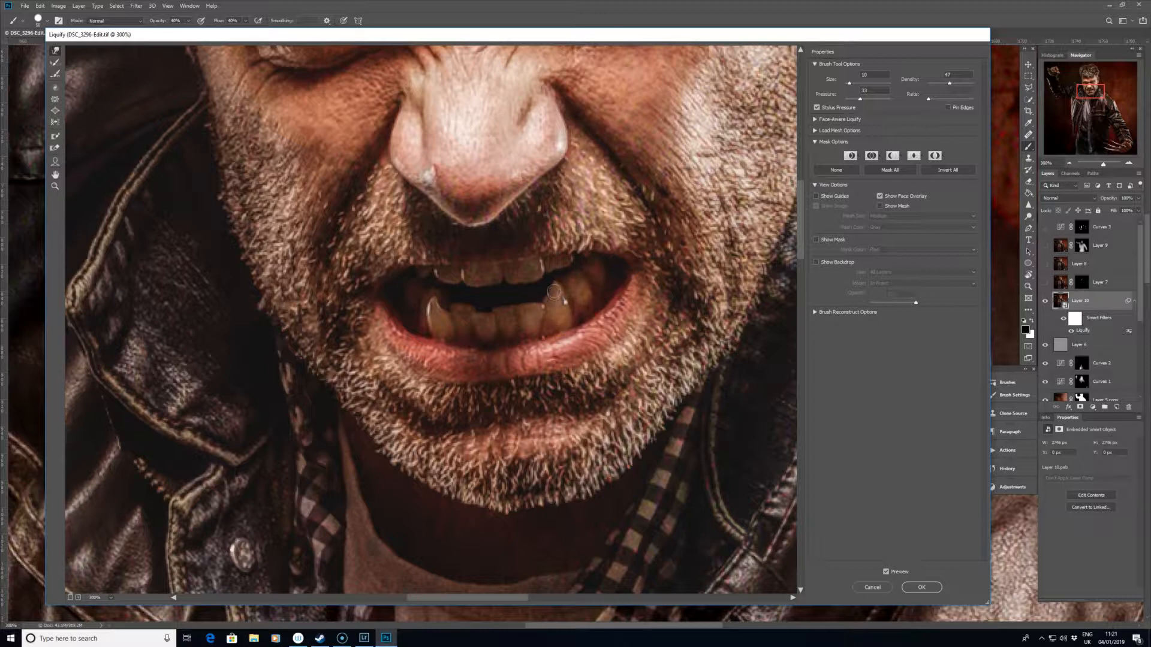
key("bracketright")
key("bracketright")
key("bracketright")
key("bracketright")
key("bracketright")
mouse_move(431, 306)
left_mouse_down()
mouse_move(406, 308)
mouse_move(437, 318)
mouse_move(435, 298)
left_mouse_up()
left_click_drag(558, 294, 556, 298)
left_click(923, 588)
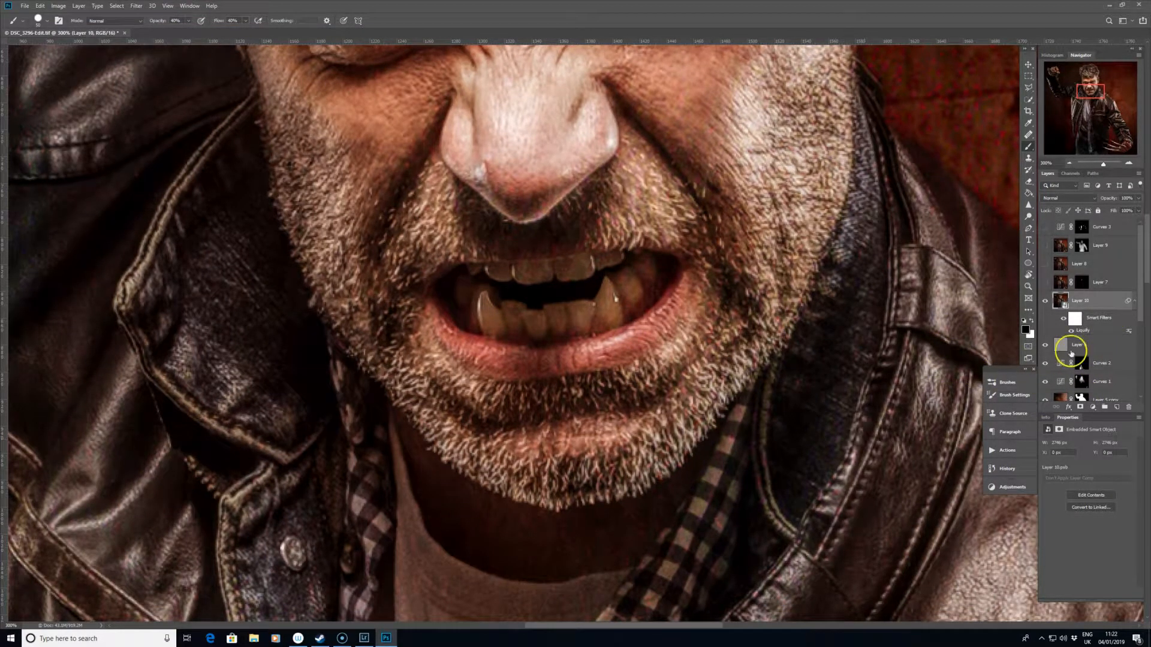
Rasterize the Layer 10 smart object.
key("ctrl+1")
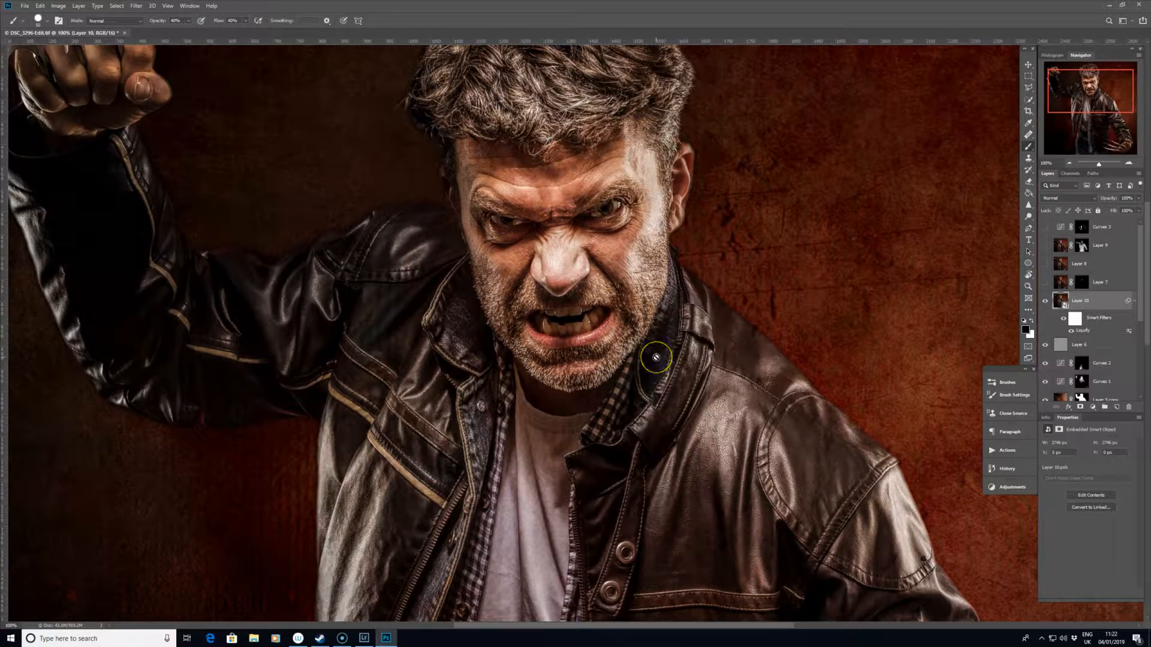
key("ctrl+minus")
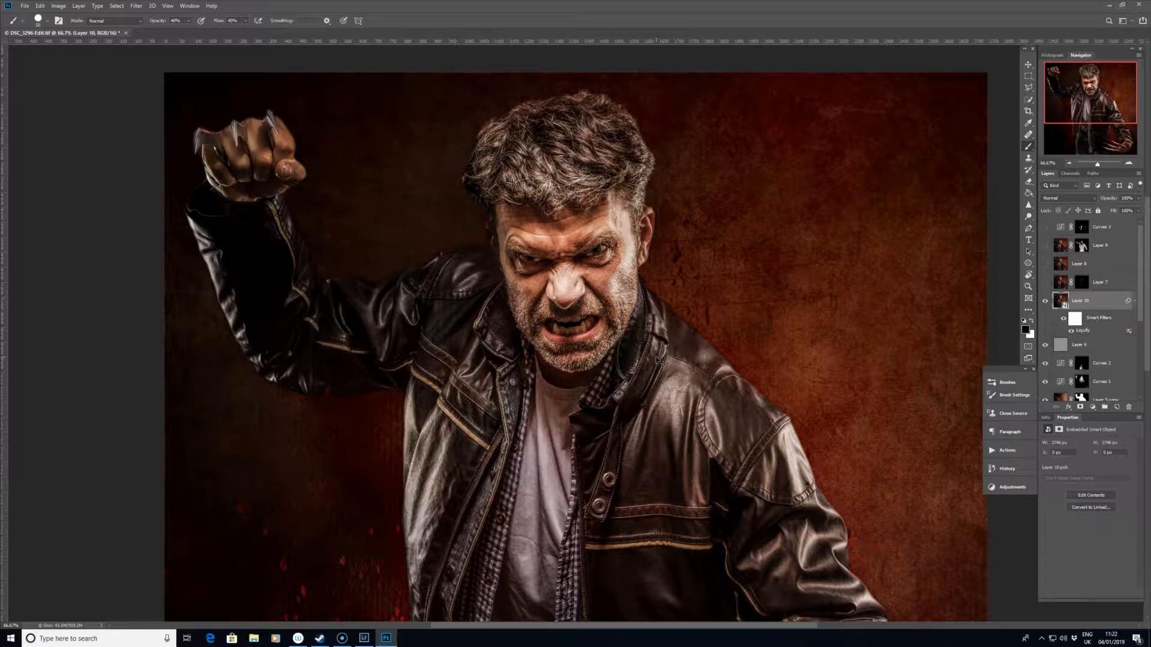
key("ctrl+minus")
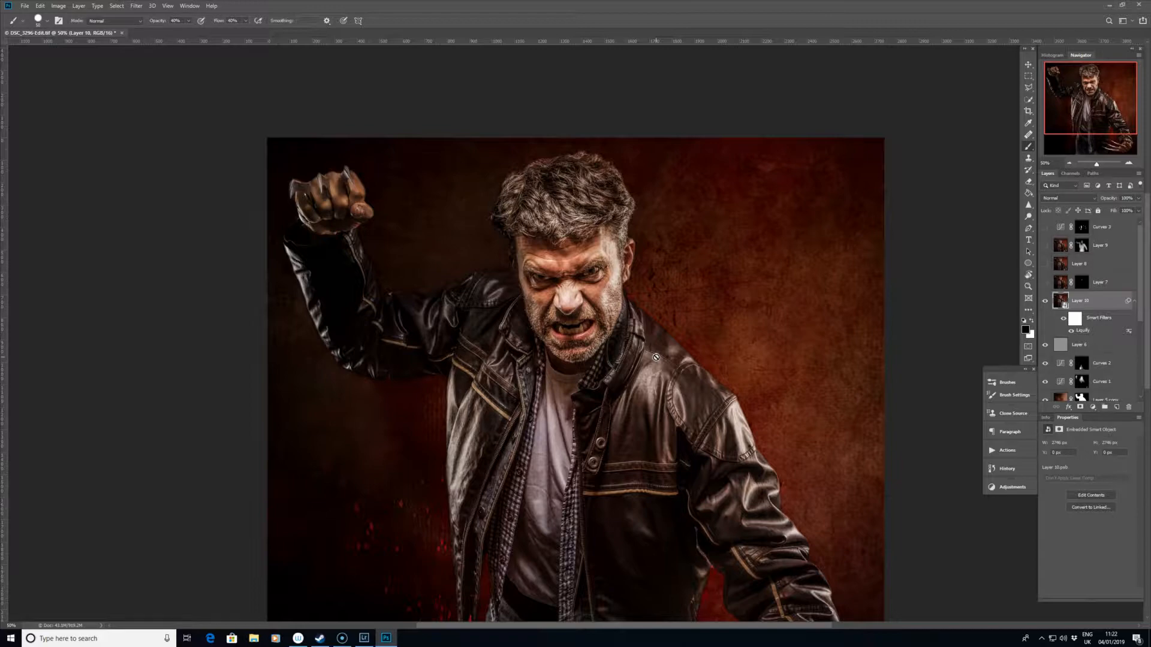
key("ctrl+plus")
key("ctrl+plus")
key("ctrl+plus")
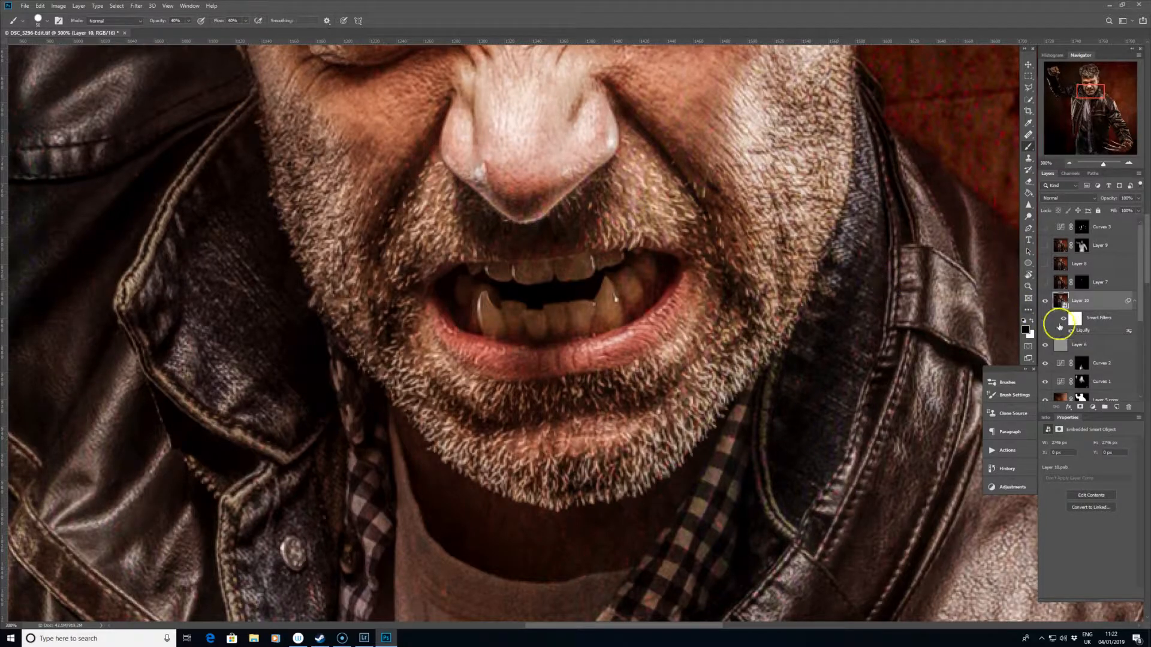
right_click(1090, 311)
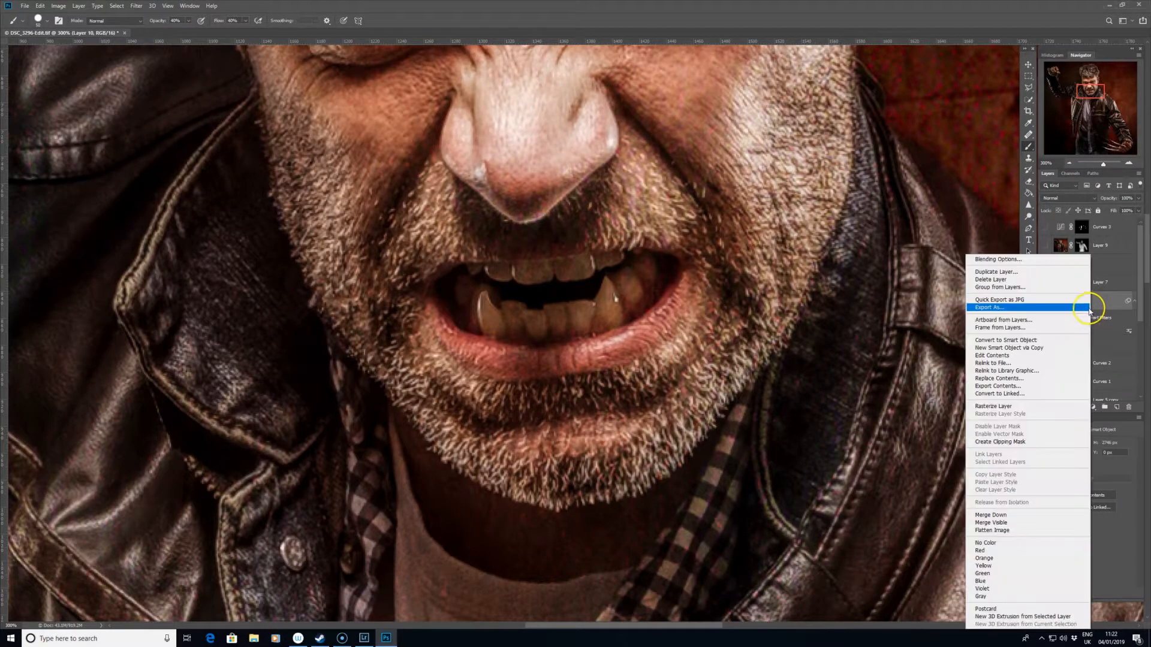
left_click(995, 406)
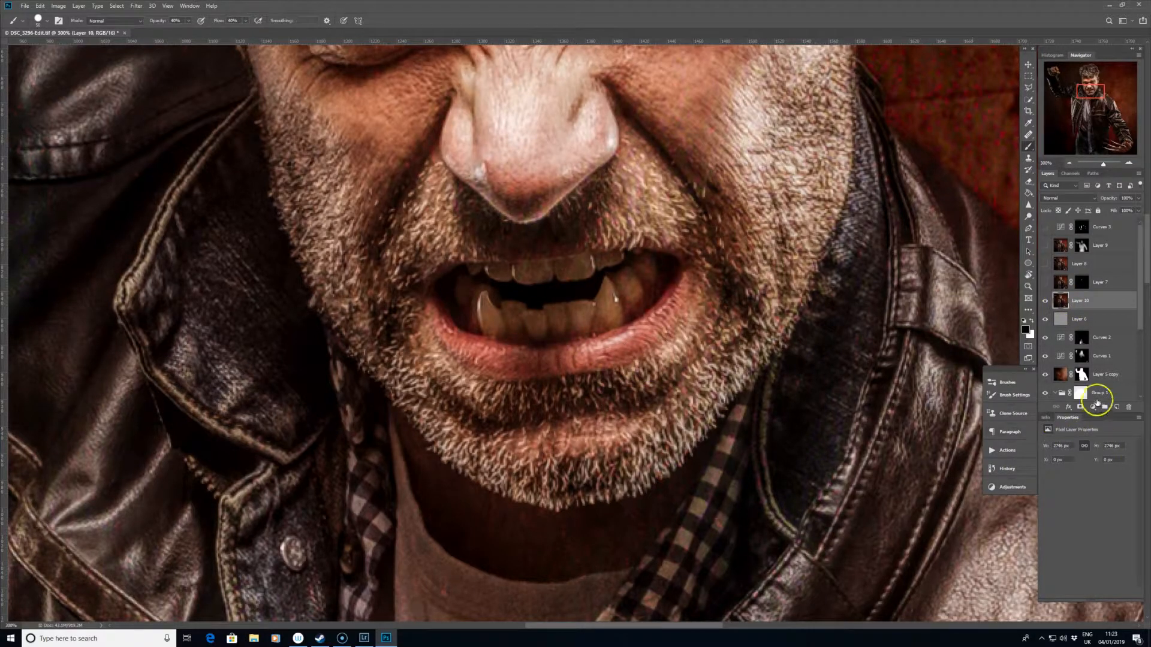
Add a black mask to Layer 10 and reveal only the two lower fangs by painting over them in white.
left_click(1081, 408, "alt")
key("x")
mouse_move(501, 342)
left_mouse_down()
mouse_move(488, 321)
mouse_move(477, 331)
mouse_move(487, 300)
left_mouse_up()
mouse_move(608, 289)
left_mouse_down()
mouse_move(605, 340)
mouse_move(593, 344)
left_mouse_up()
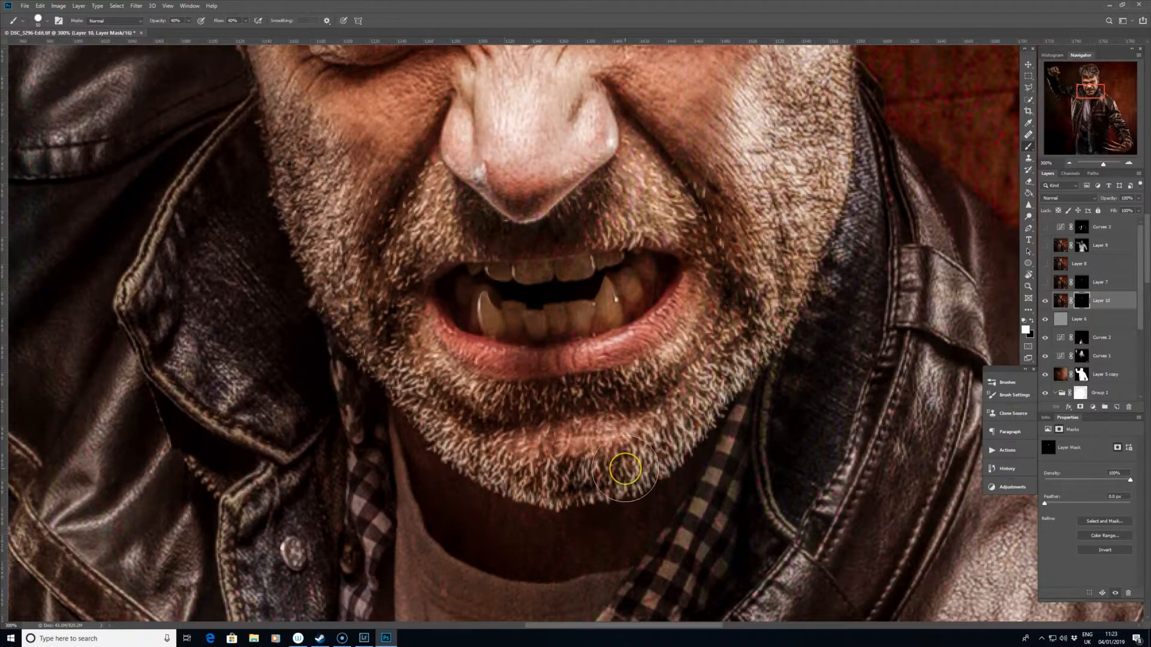